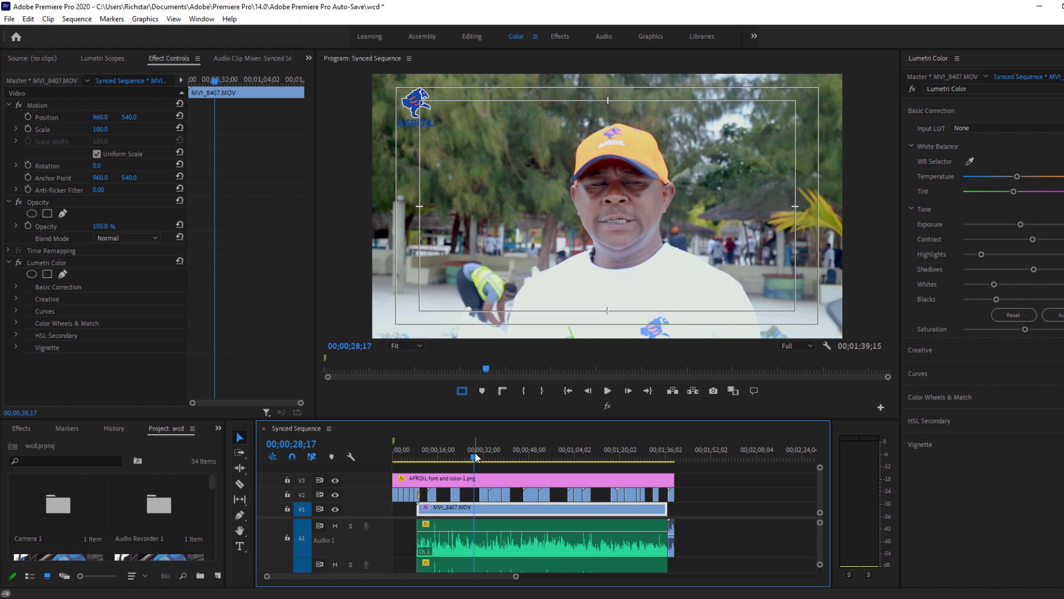
In File Explorer, open the Adobe Premiere Pro Auto-Save folder under Documents > Adobe > Premiere Pro > 14.0
{"action": "key", "text": "super+e"}
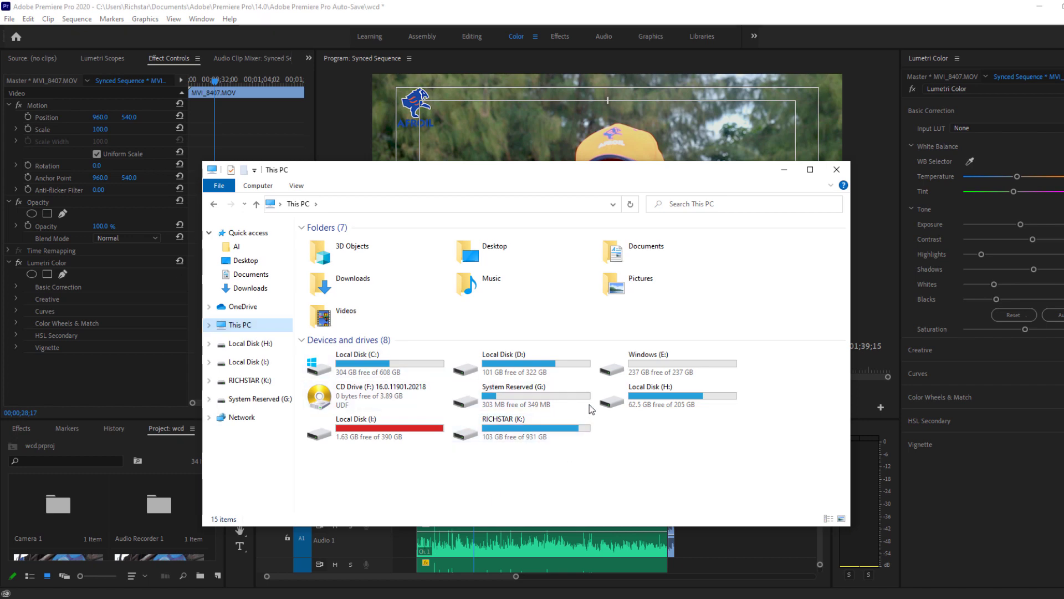
{"action": "double_click", "coordinate": [659, 253]}
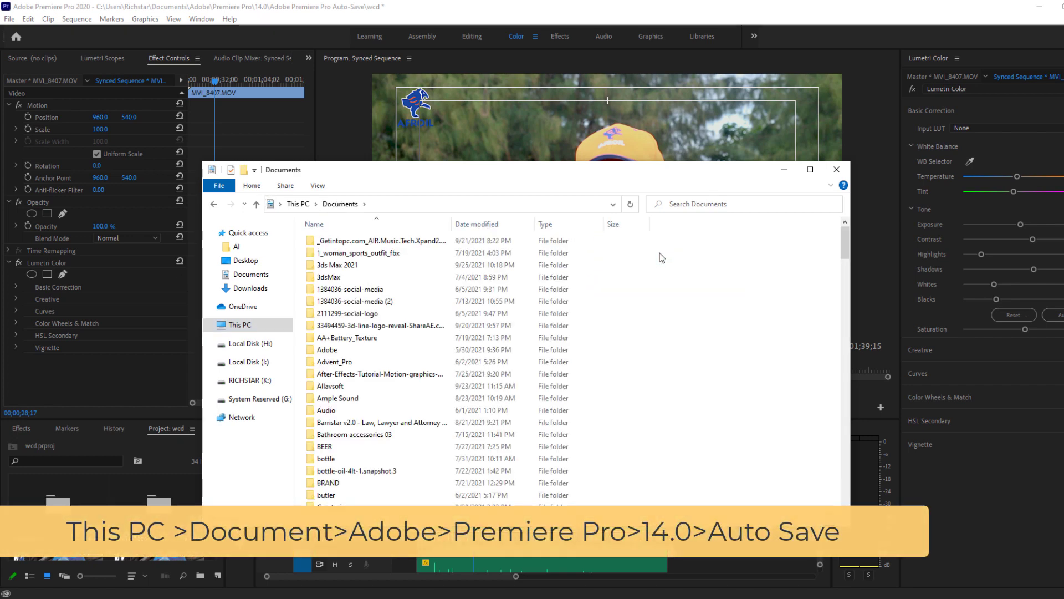
{"action": "double_click", "coordinate": [331, 349]}
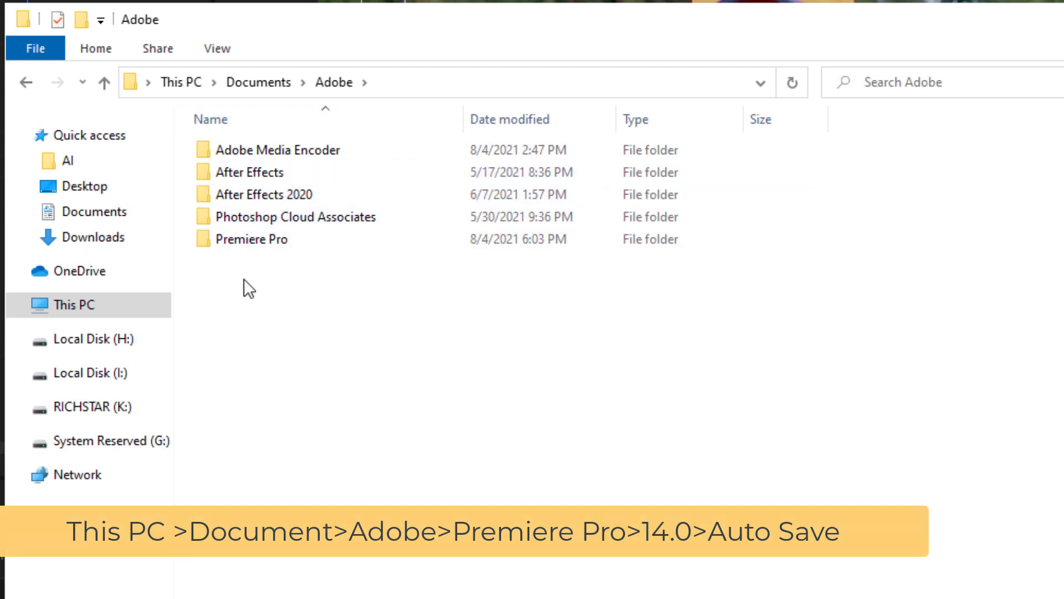
{"action": "double_click", "coordinate": [255, 241]}
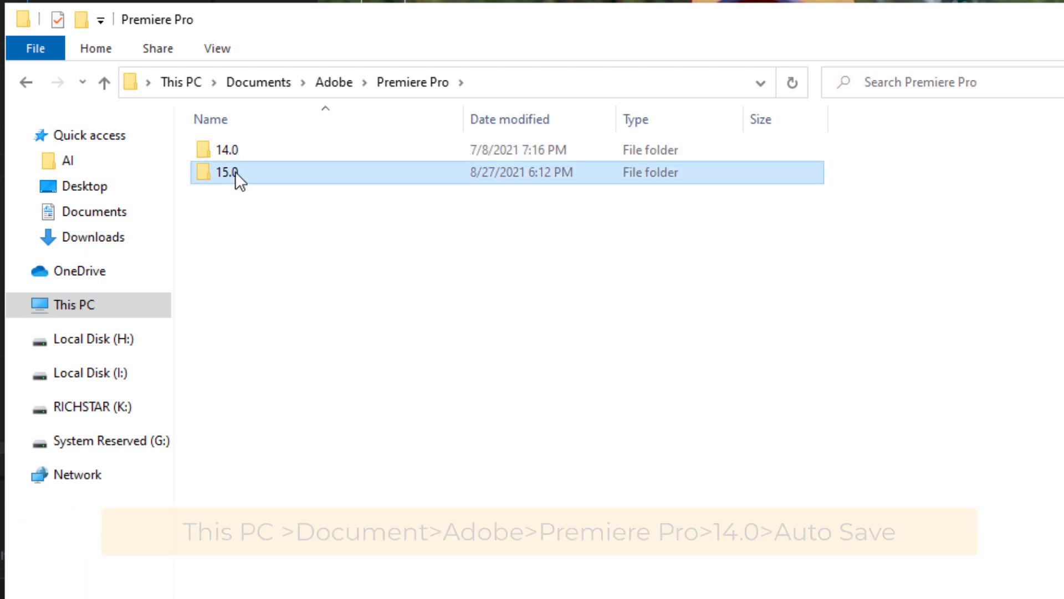
{"action": "double_click", "coordinate": [235, 172]}
{"action": "left_click", "coordinate": [100, 84]}
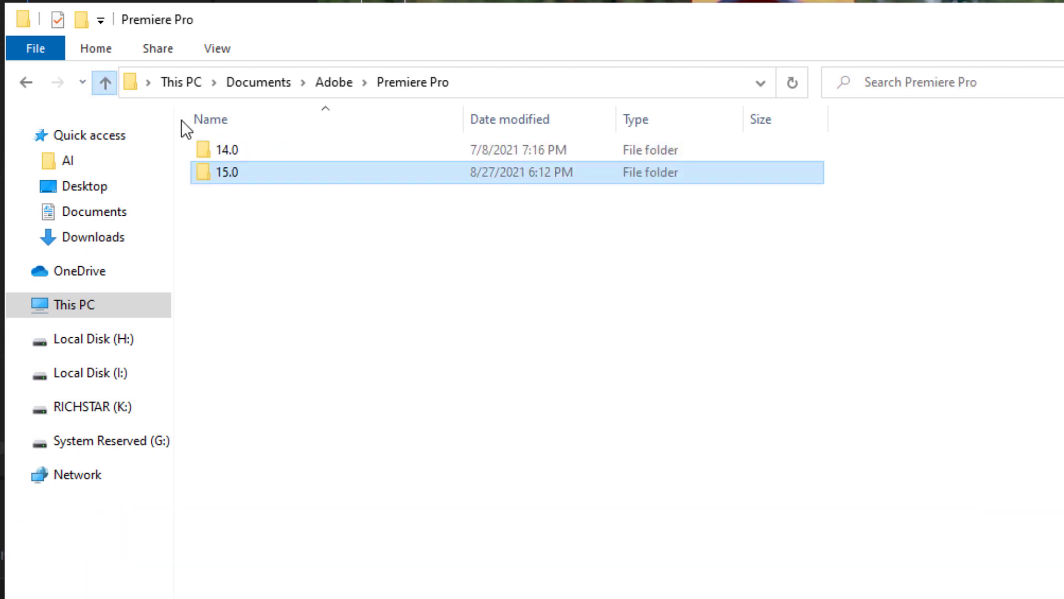
{"action": "double_click", "coordinate": [225, 153]}
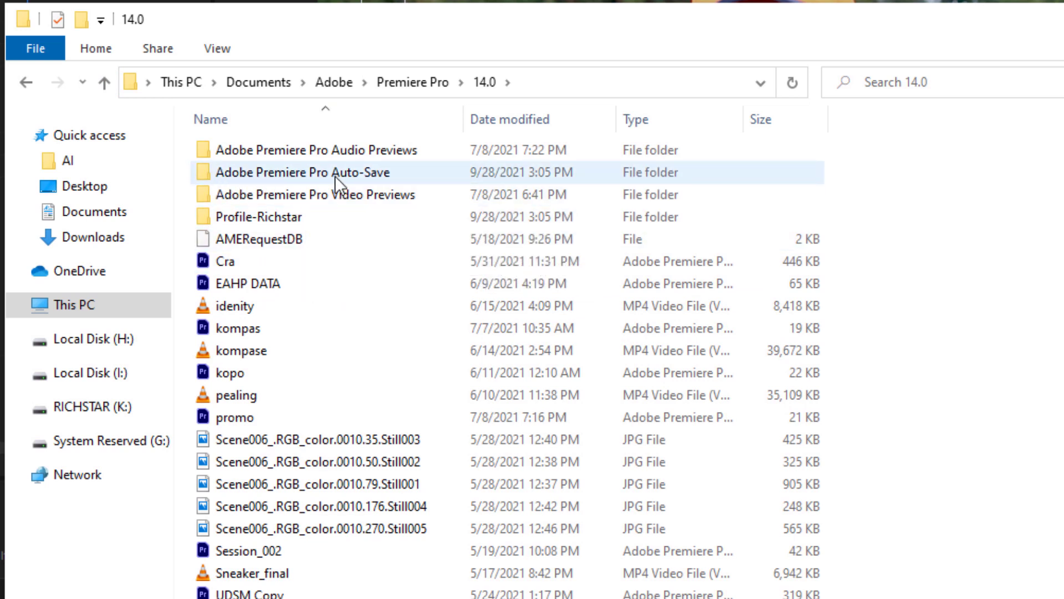
{"action": "mouse_move", "coordinate": [335, 175]}
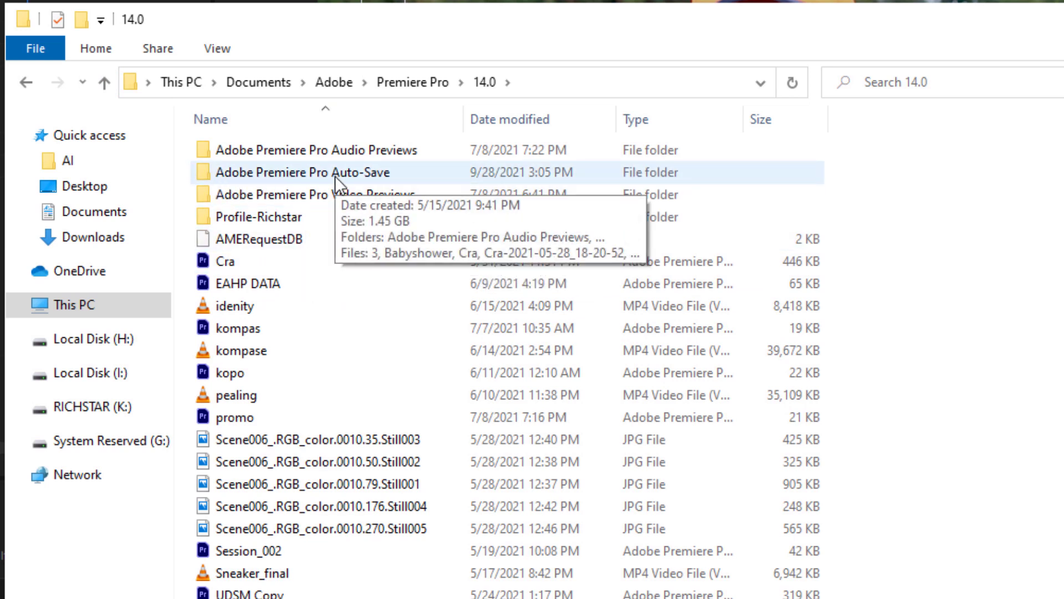
{"action": "double_click", "coordinate": [335, 175]}
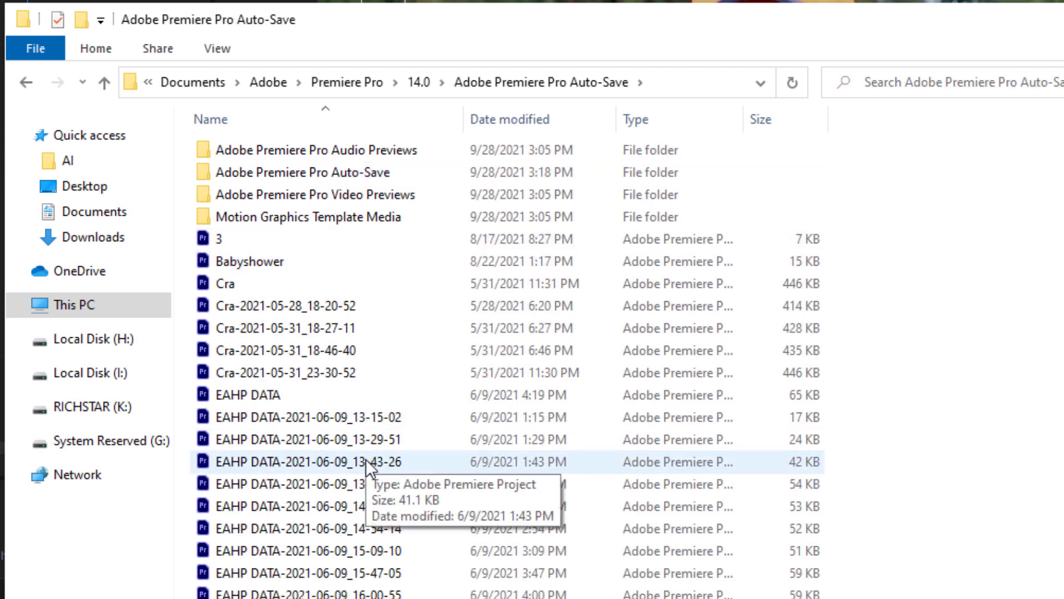
Look through the auto-saved project versions and their modification dates in the Auto-Save folder
{"action": "scroll", "coordinate": [366, 460], "scroll_direction": "down", "scroll_amount": 2}
{"action": "scroll", "coordinate": [367, 467], "scroll_direction": "down", "scroll_amount": 1}
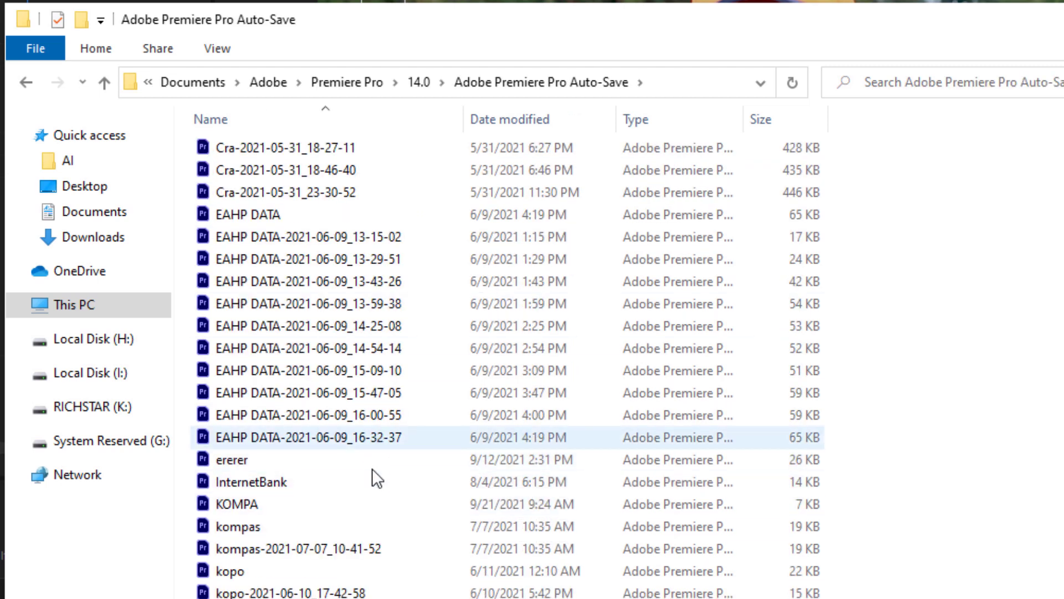
{"action": "scroll", "coordinate": [340, 454], "scroll_direction": "down", "scroll_amount": 10}
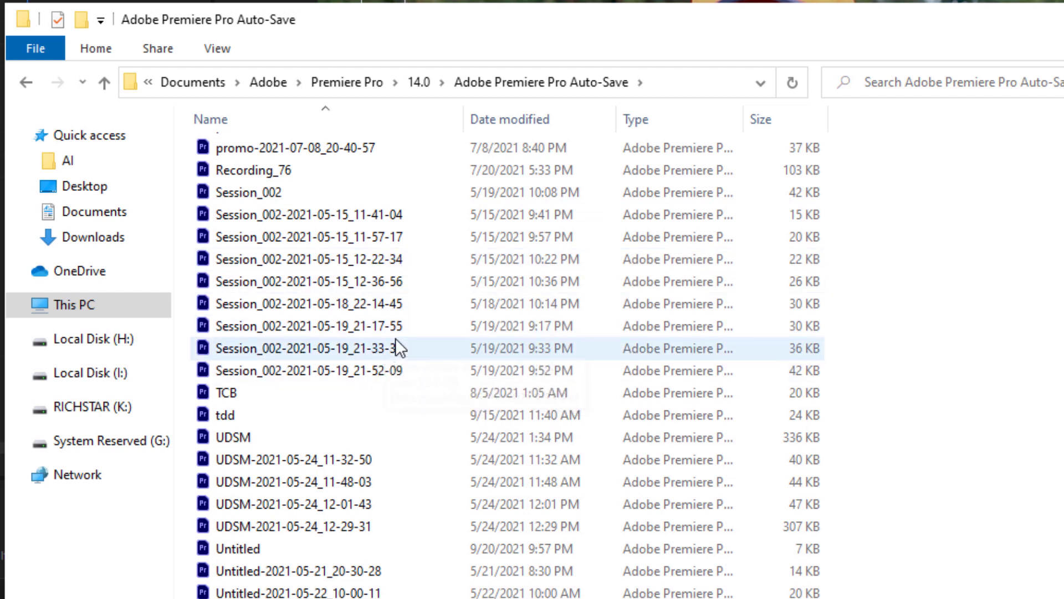
{"action": "left_click", "coordinate": [391, 284]}
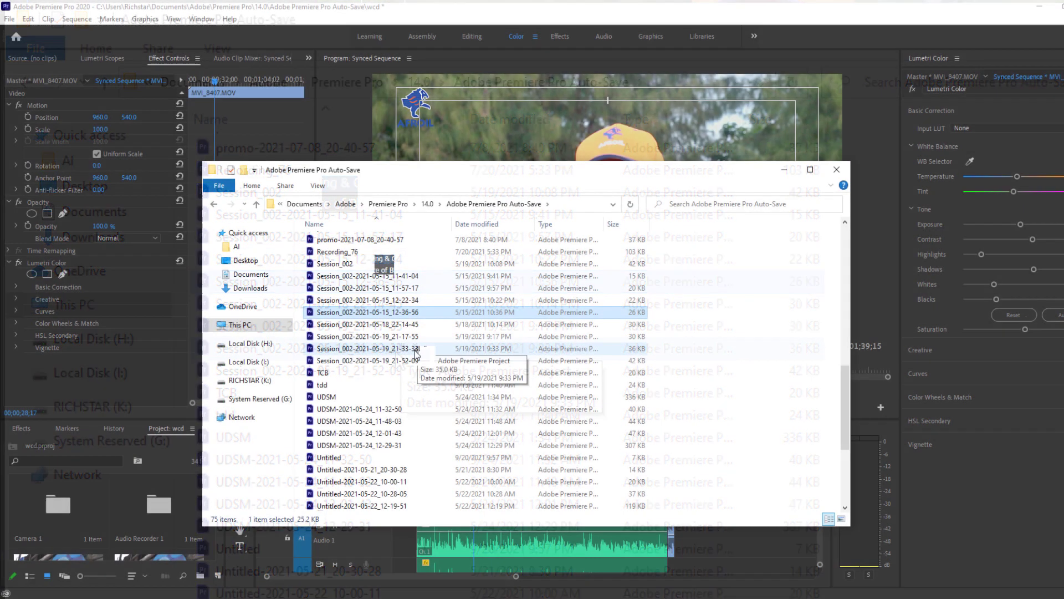
{"action": "scroll", "coordinate": [415, 353], "scroll_direction": "up", "scroll_amount": 5}
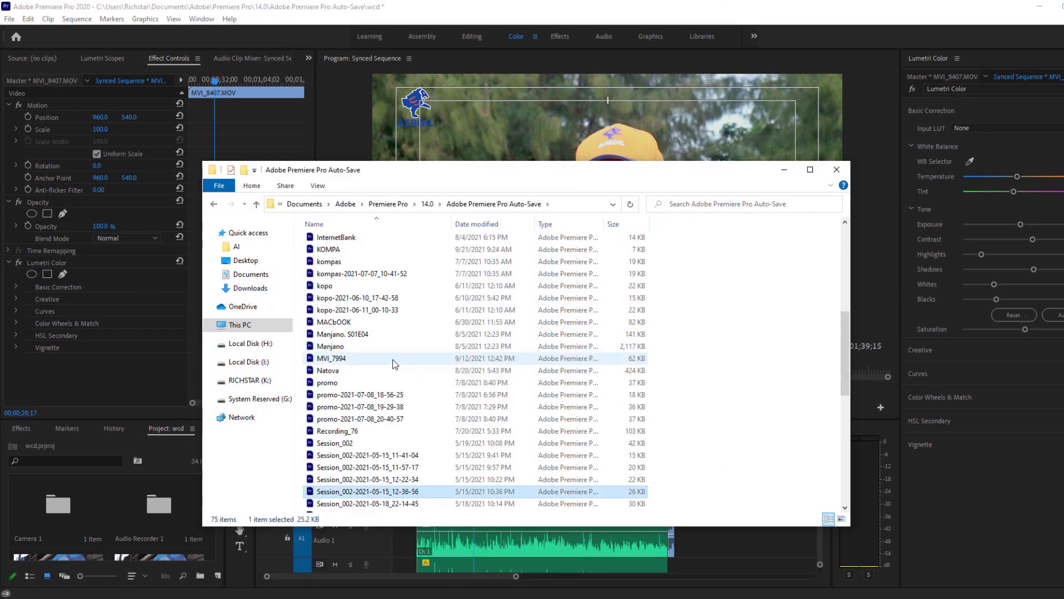
{"action": "scroll", "coordinate": [395, 363], "scroll_direction": "up", "scroll_amount": 6}
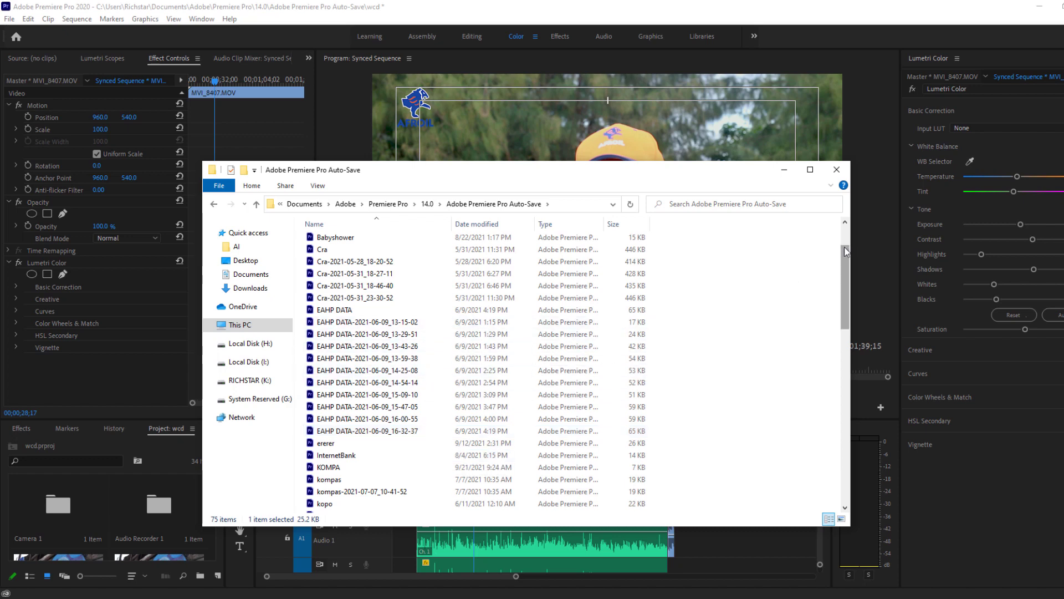
{"action": "left_click_drag", "start_coordinate": [764, 171], "coordinate": [782, 90]}
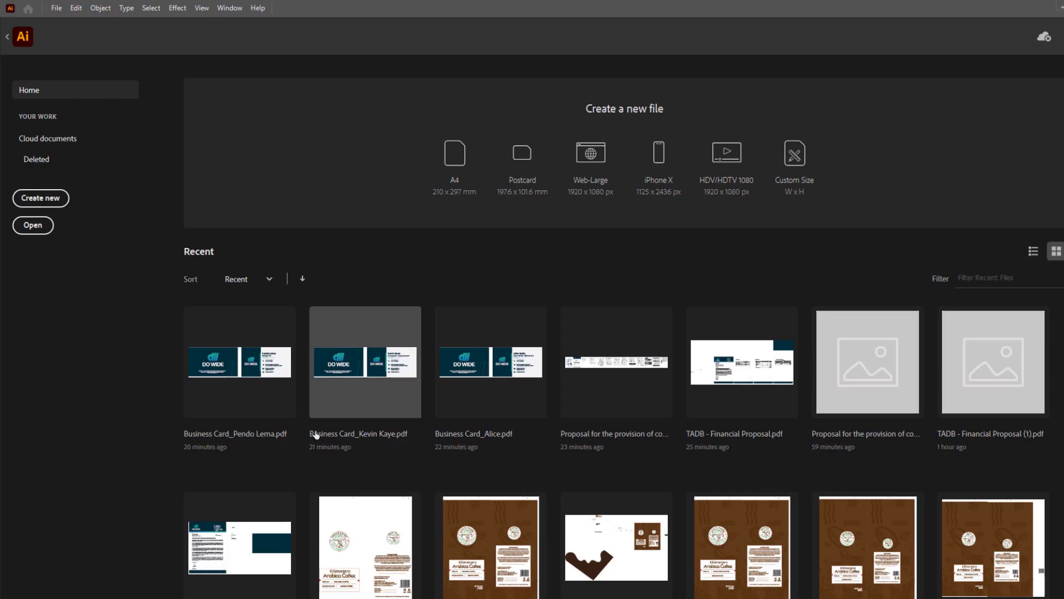
Switch to Adobe Illustrator and open its File Handling & Clipboard preferences
{"action": "left_click", "coordinate": [57, 8]}
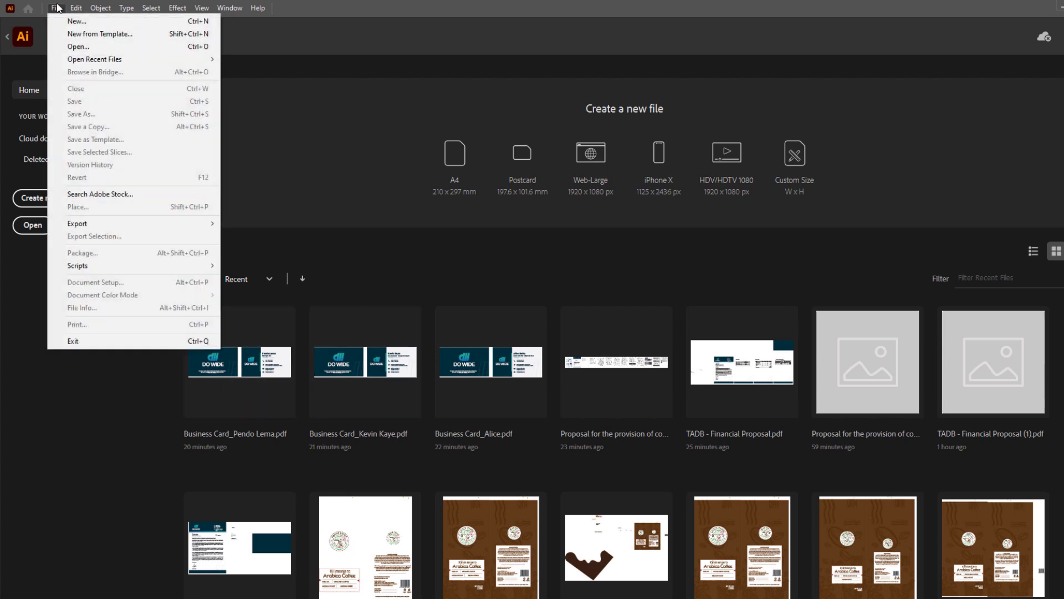
{"action": "mouse_move", "coordinate": [81, 11]}
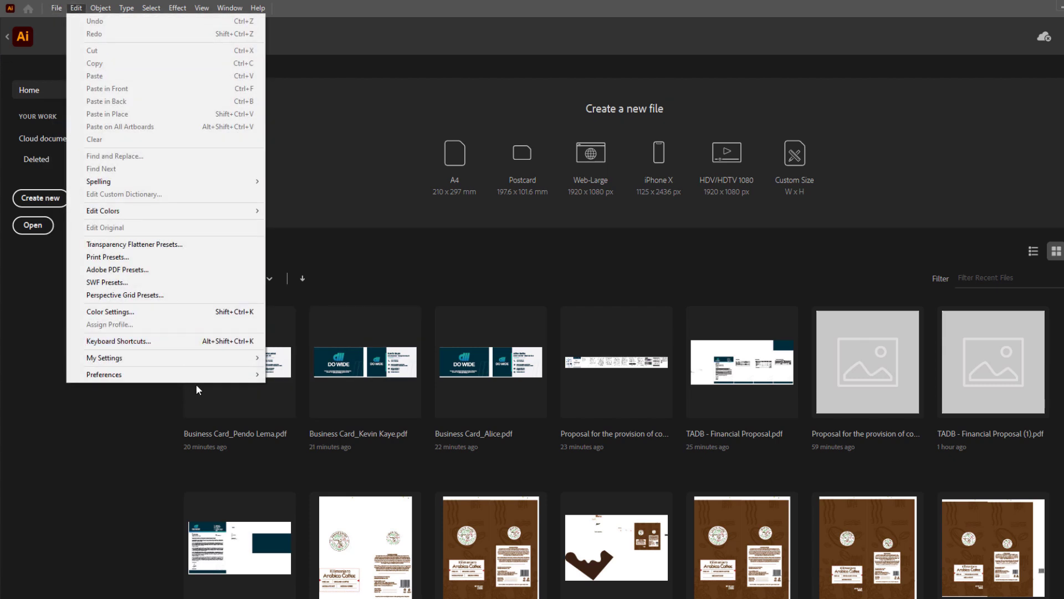
{"action": "mouse_move", "coordinate": [212, 378]}
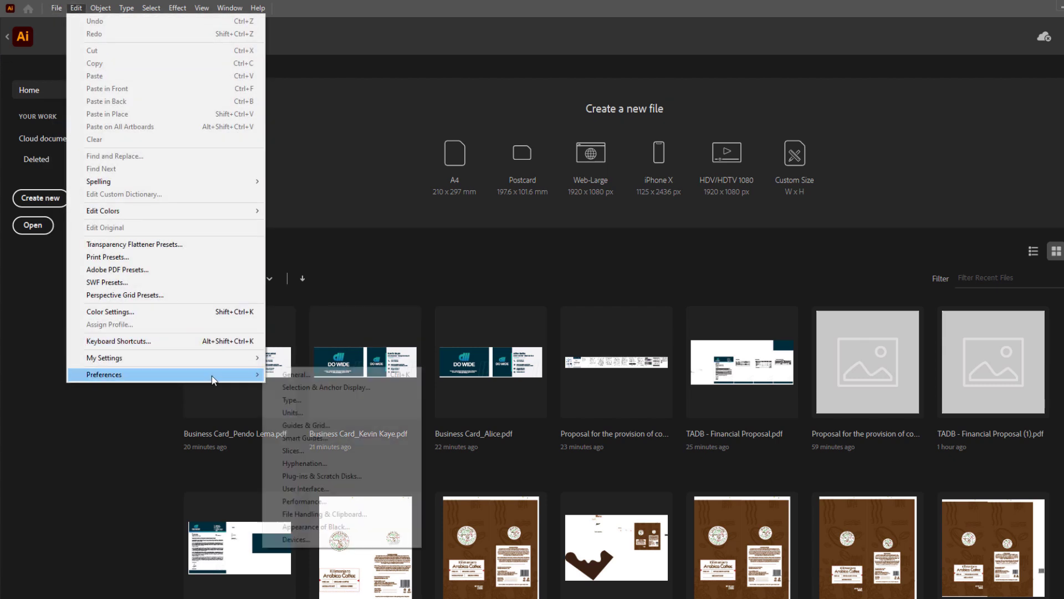
{"action": "left_click", "coordinate": [304, 373]}
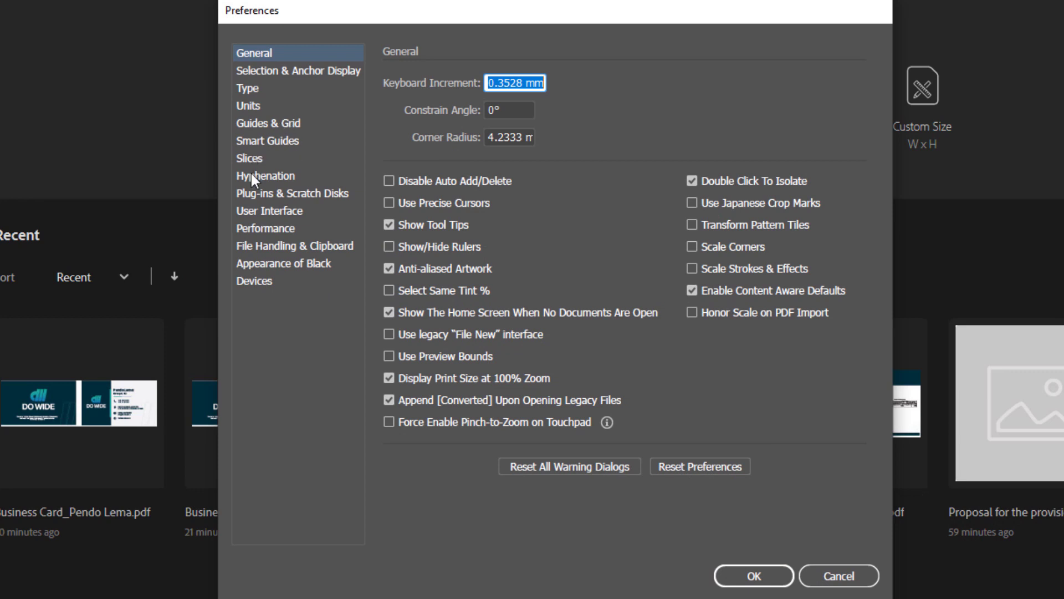
{"action": "left_click", "coordinate": [286, 246]}
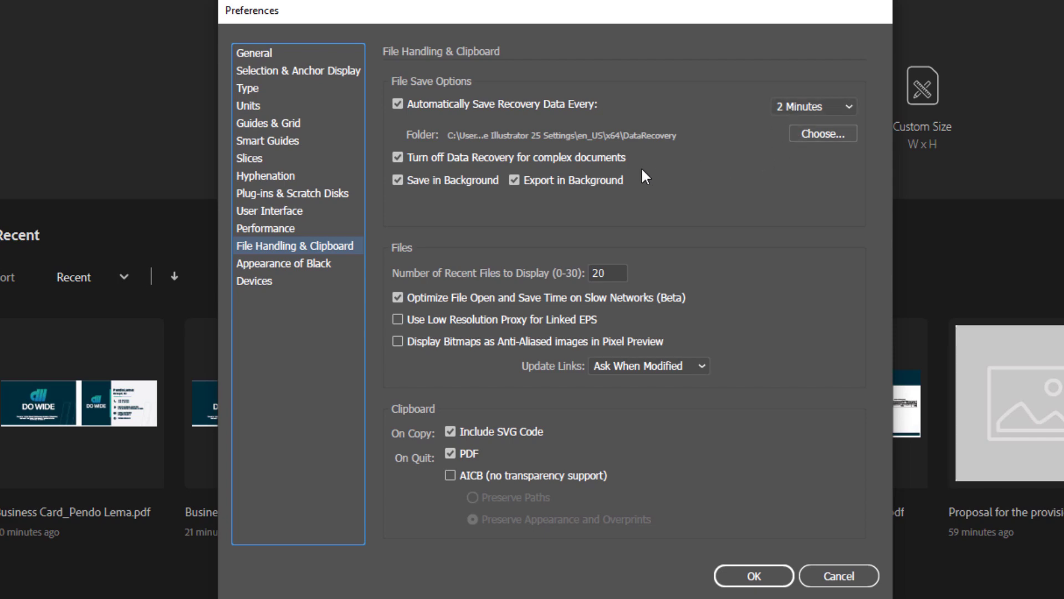
Examine the DataRecovery folder location and the available time intervals for automatically saving recovery data
{"action": "left_click", "coordinate": [814, 133]}
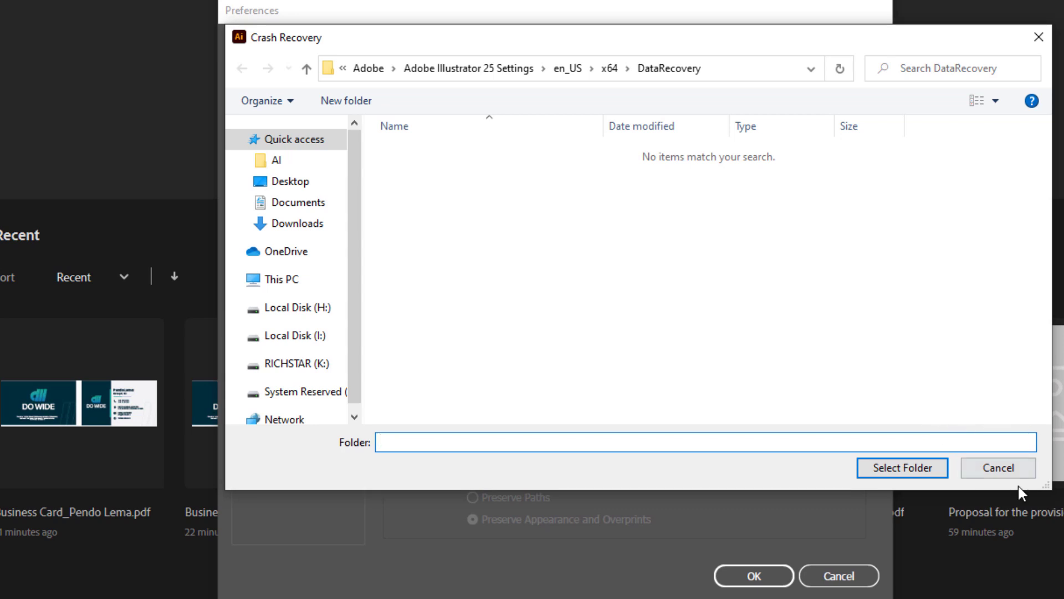
{"action": "left_click", "coordinate": [997, 467]}
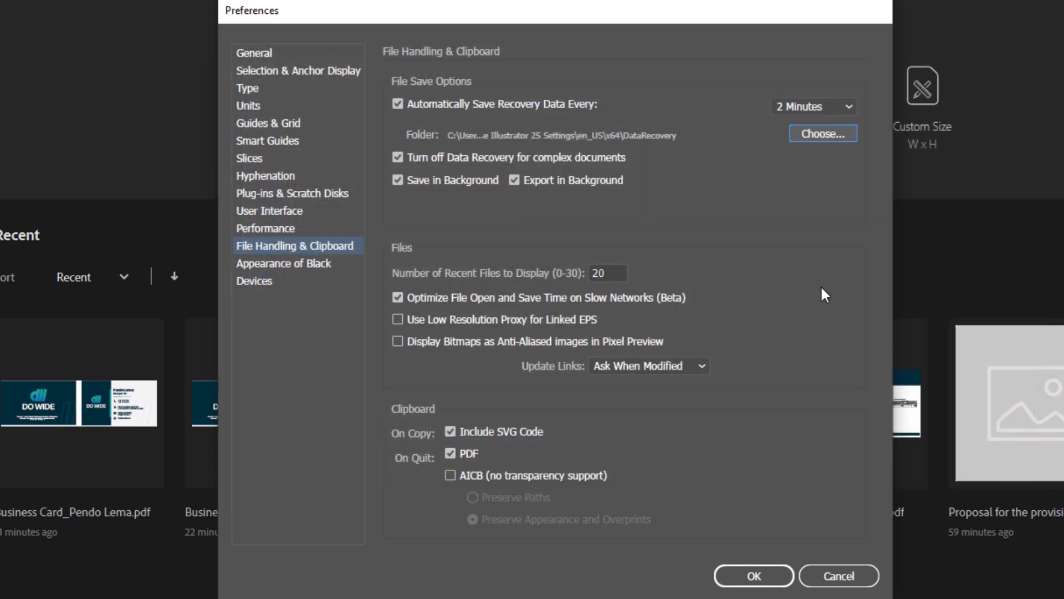
{"action": "left_click", "coordinate": [820, 108]}
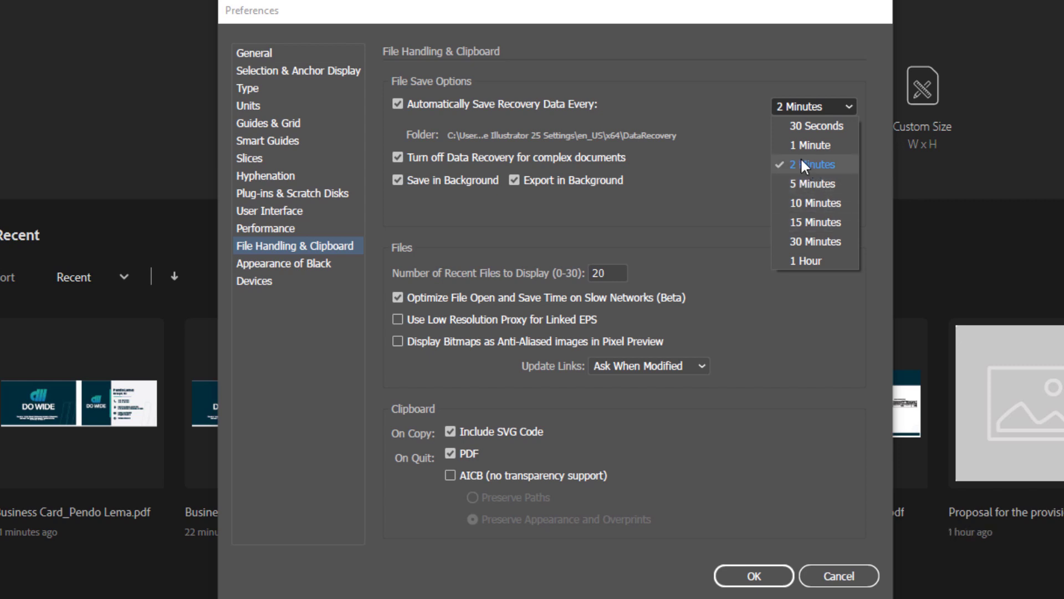
{"action": "left_click", "coordinate": [737, 88]}
{"action": "left_click", "coordinate": [807, 104]}
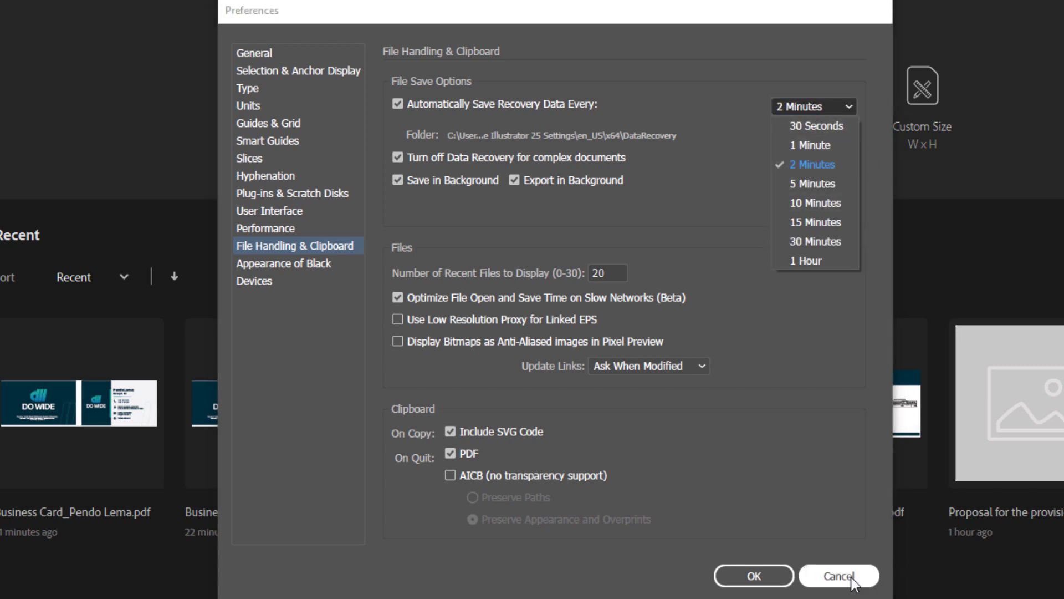
Switch back to Adobe Premiere Pro and open its Auto Save preferences
{"action": "left_click", "coordinate": [653, 7]}
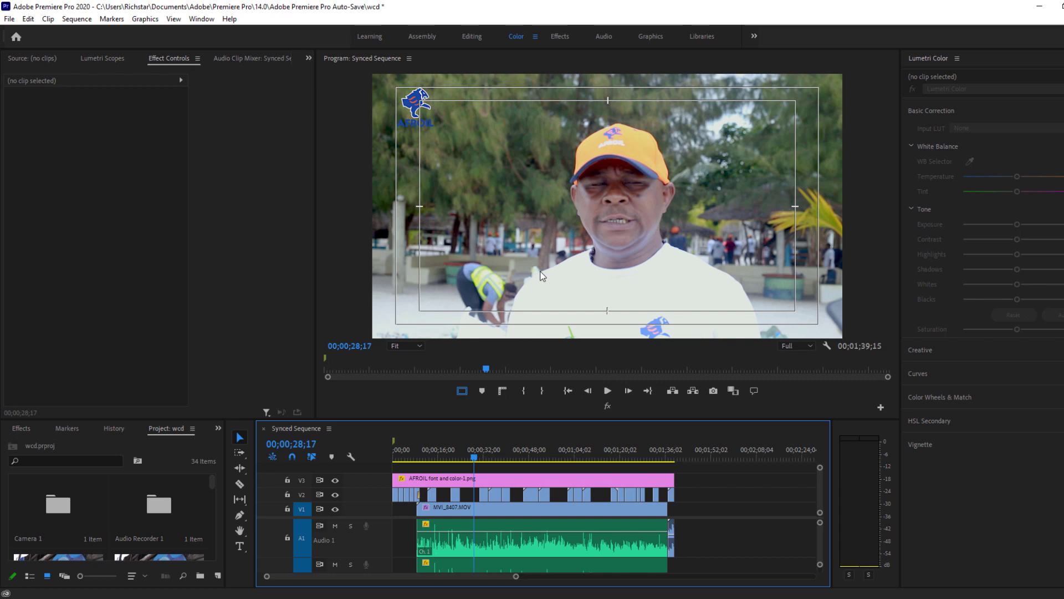
{"action": "left_click", "coordinate": [15, 20]}
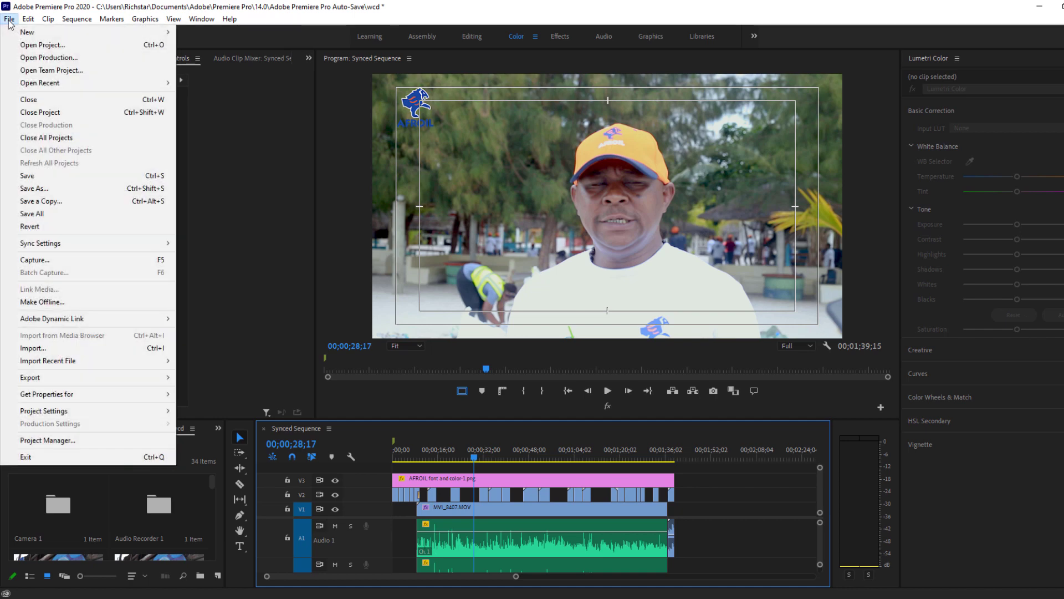
{"action": "mouse_move", "coordinate": [27, 25]}
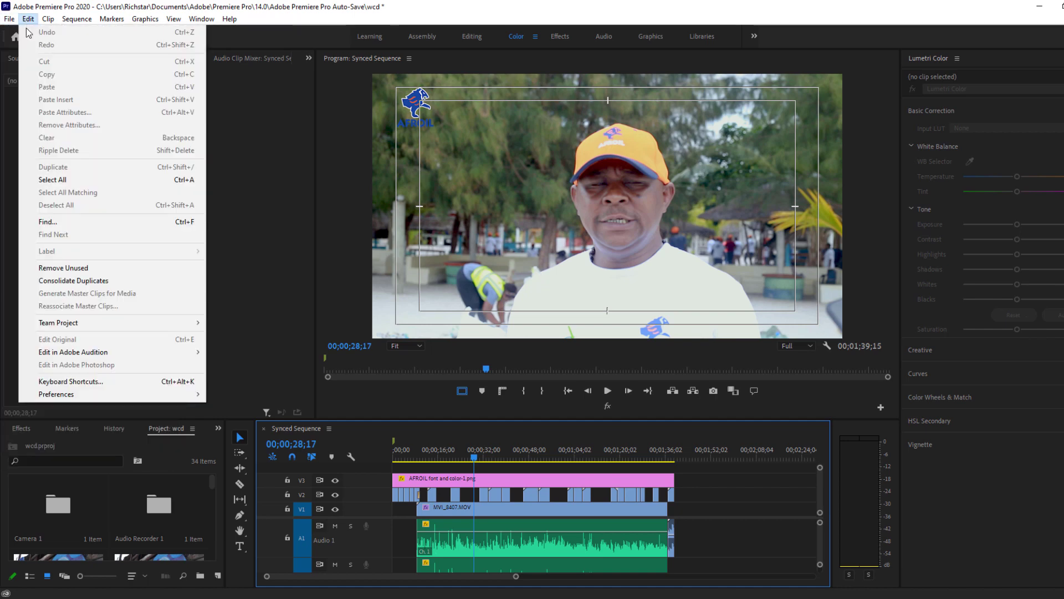
{"action": "mouse_move", "coordinate": [160, 399]}
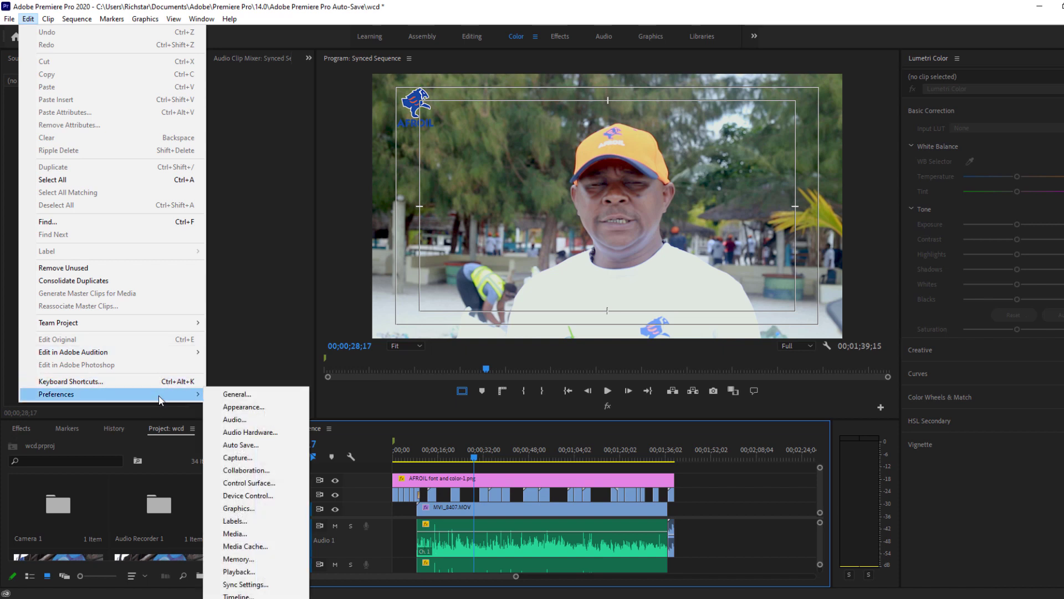
{"action": "left_click", "coordinate": [241, 444]}
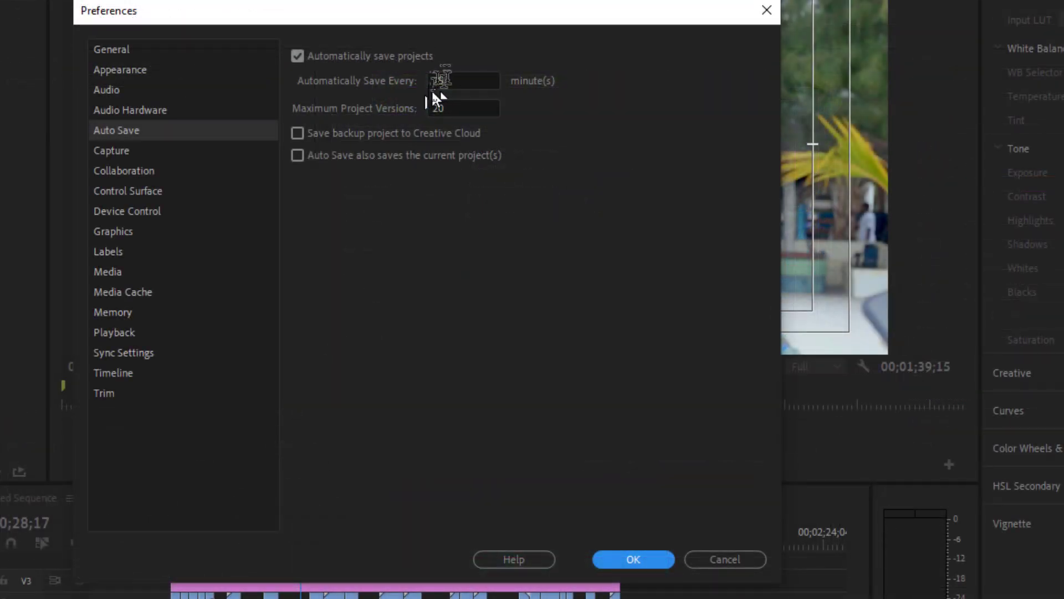
Try automatic project save intervals of 10 and 5 minutes
{"action": "left_click", "coordinate": [461, 80]}
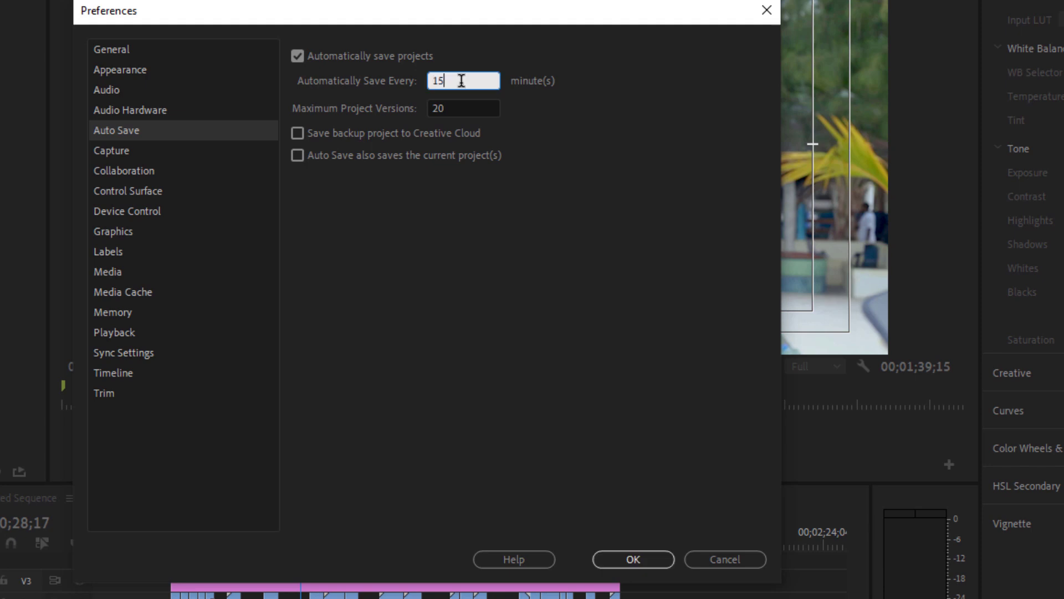
{"action": "double_click", "coordinate": [461, 81]}
{"action": "type", "text": "10"}
{"action": "double_click", "coordinate": [464, 82]}
{"action": "type", "text": "5"}
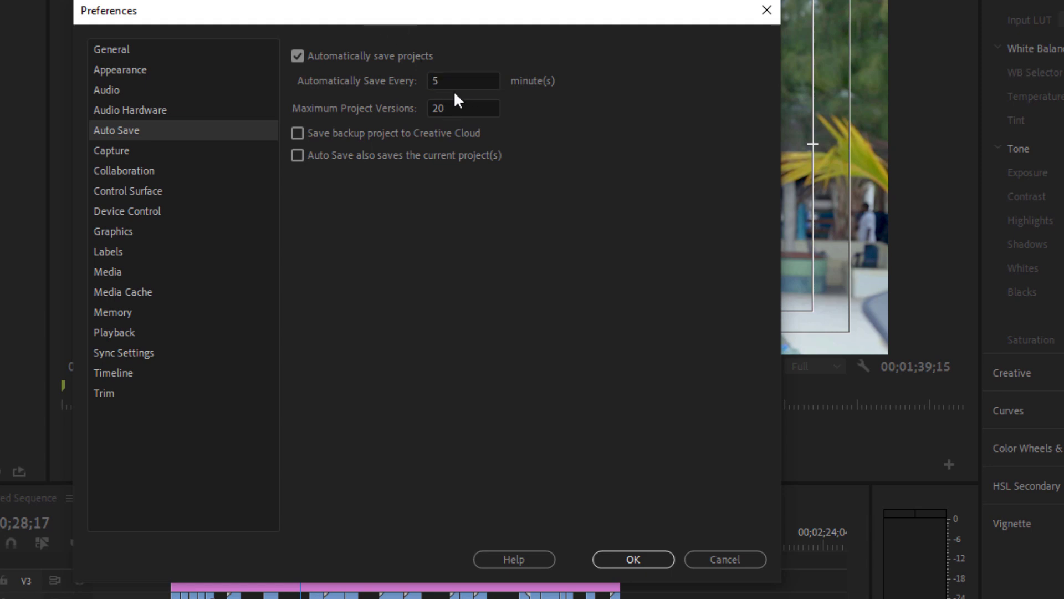
Set projects to save automatically every 10 minutes
{"action": "double_click", "coordinate": [464, 82]}
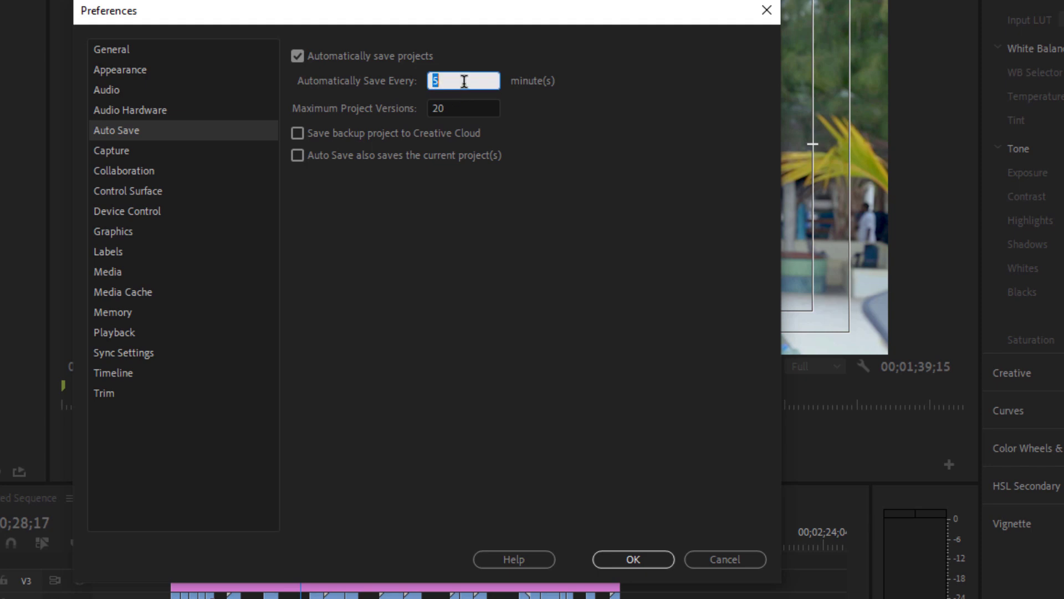
{"action": "type", "text": "10"}
{"action": "left_click", "coordinate": [455, 108]}
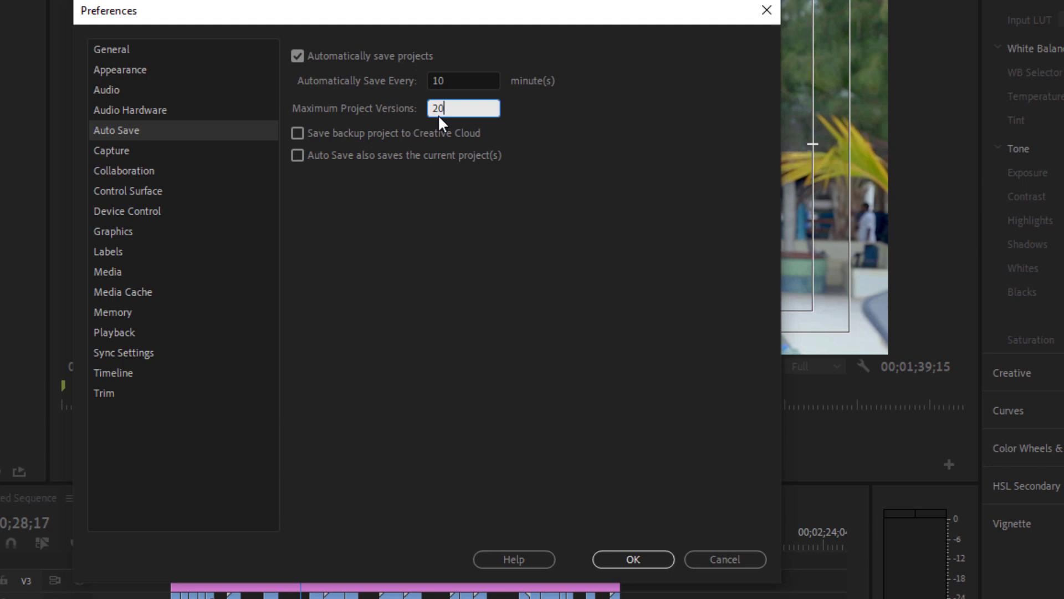
{"action": "left_click", "coordinate": [456, 78]}
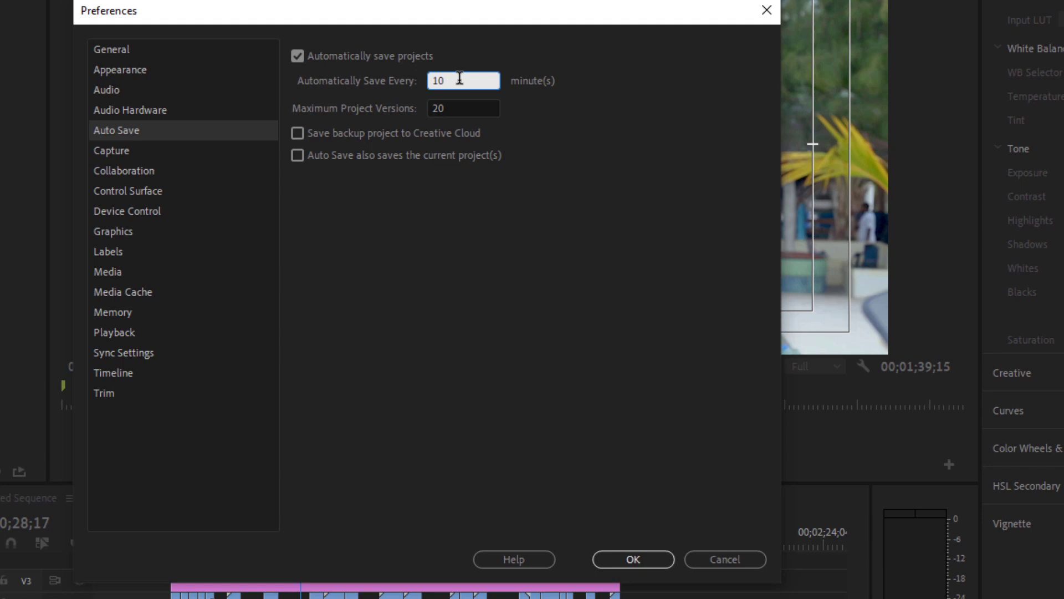